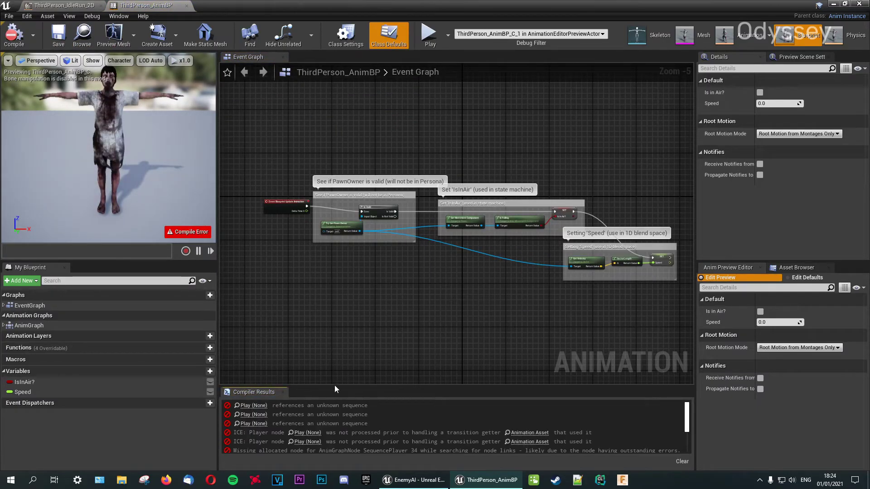
- Delete the three Jump states and their transitions from the Default state machine
click(261, 407)
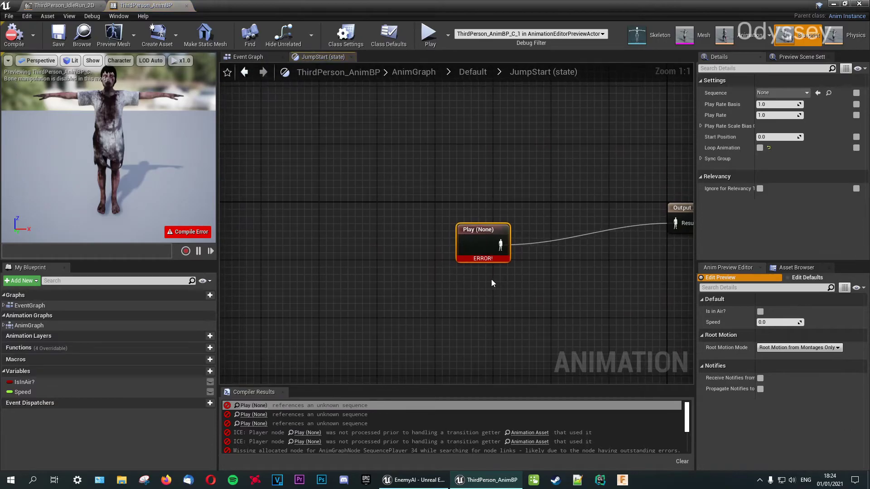
right_drag(550, 246, 420, 255)
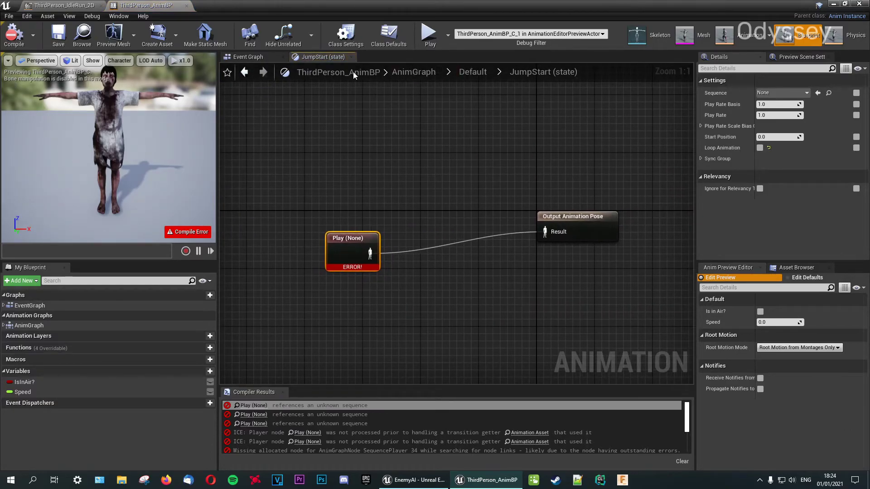
click(418, 72)
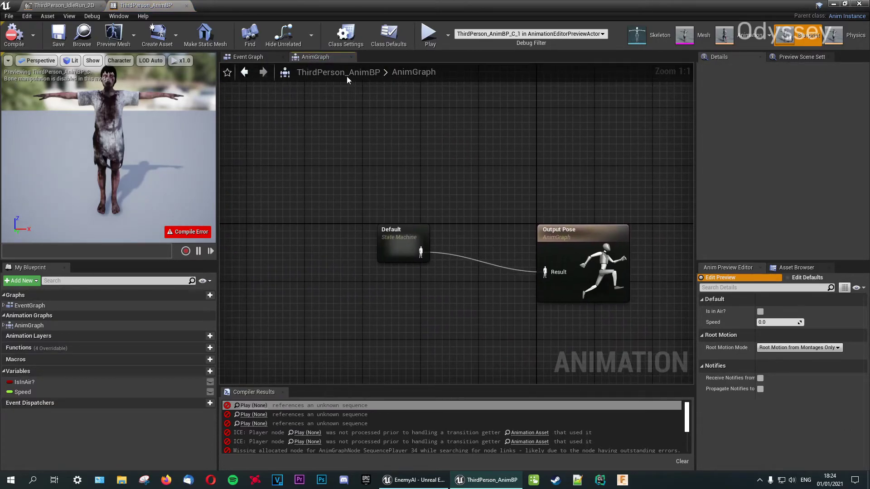
double_click(407, 252)
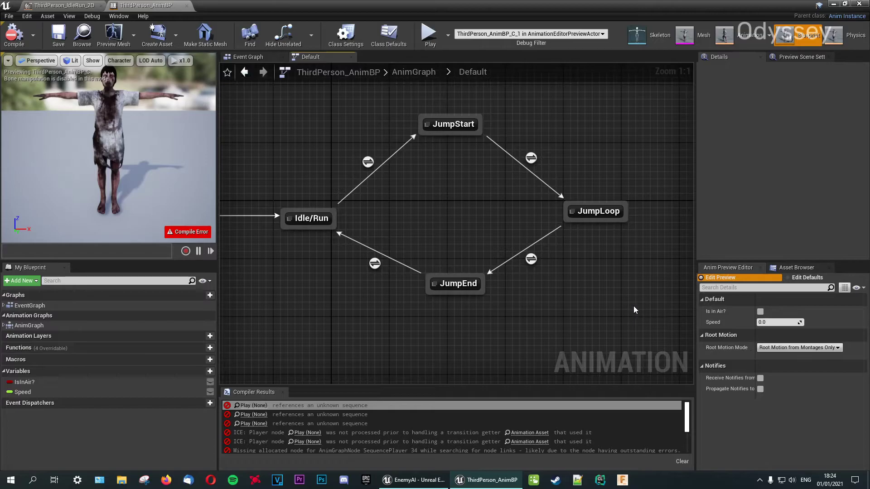
drag(477, 176, 358, 107)
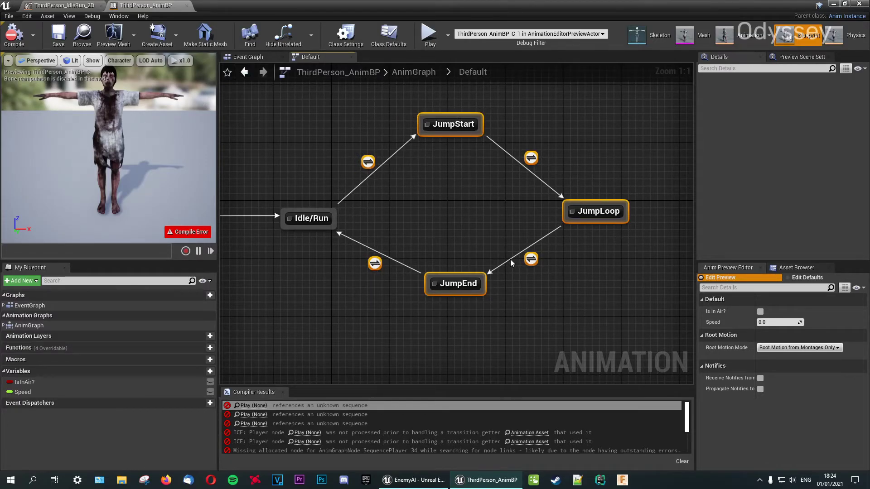
key(Delete)
key(Home)
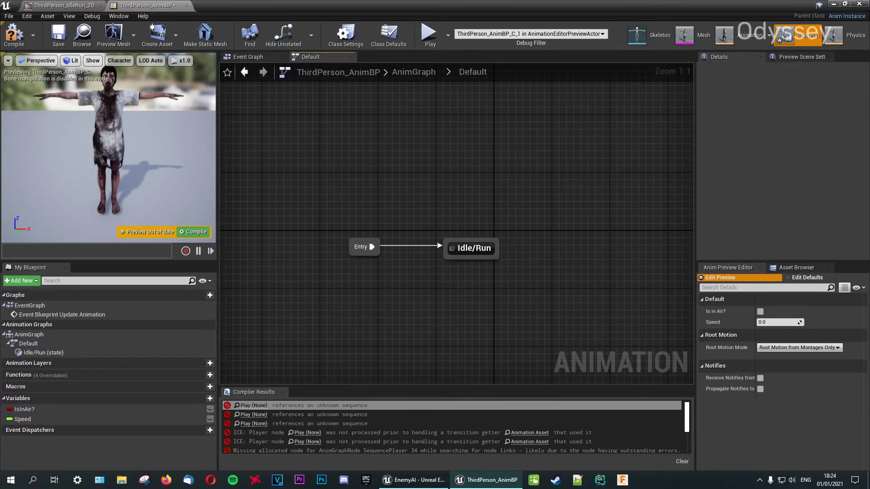
- Compile and save ThirdPerson_AnimBP, now containing only Entry → Idle/Run
click(14, 34)
click(58, 35)
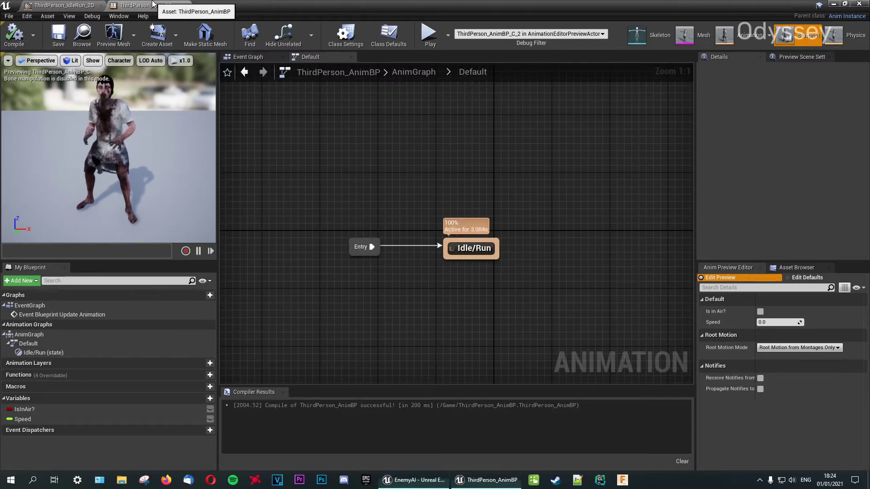
click(63, 5)
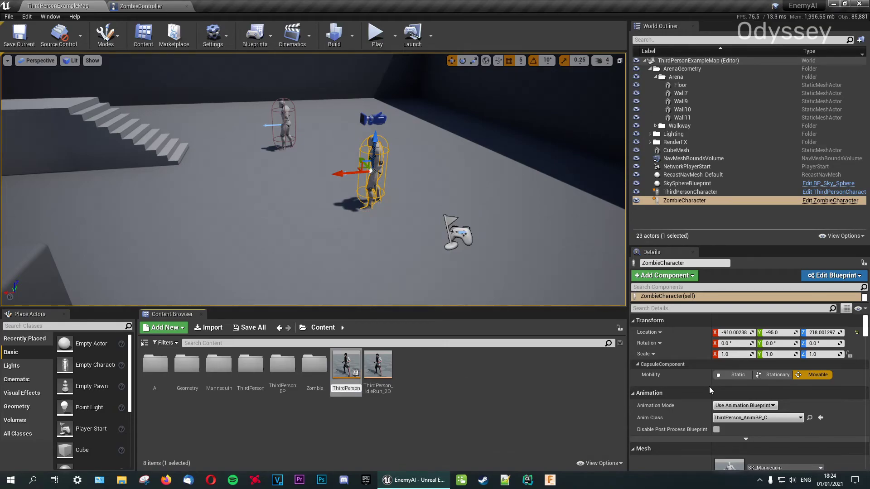
- Rename the assets to Zombie1_AnimBP and Zombie1_IdleRun_2D
key(Delete)
key(Delete)
key(Delete)
key(Delete)
key(Delete)
key(Delete)
key(Delete)
key(Return)
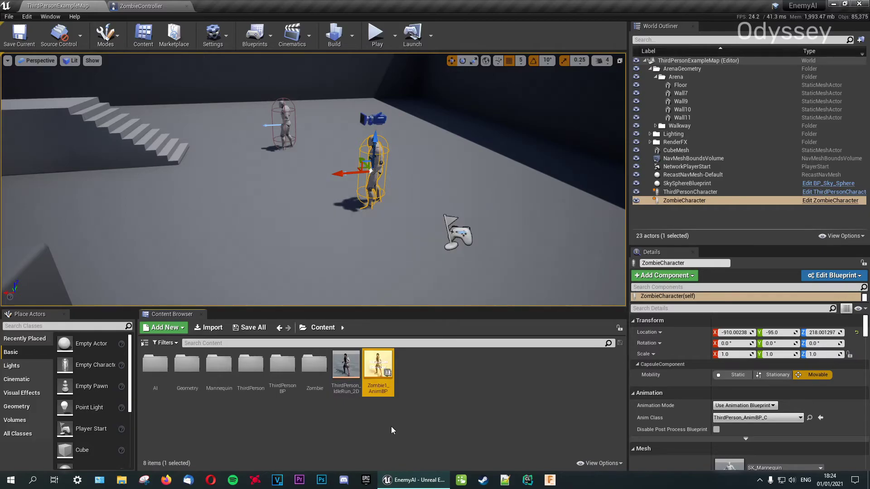
click(344, 385)
click(344, 384)
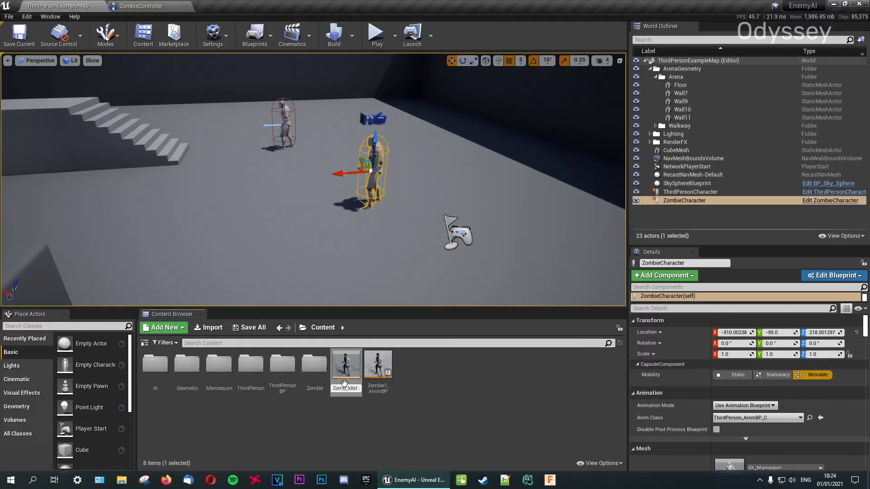
key(Return)
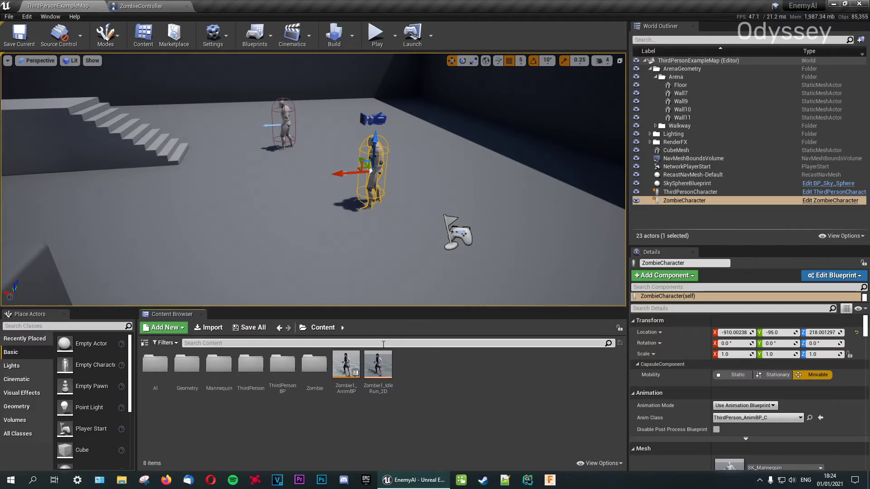
- Move Zombie1_AnimBP and Zombie1_IdleRun_2D into the Zombie folder
right_click(345, 365)
click(343, 379)
ctrl+click(375, 388)
drag(345, 389, 312, 384)
click(336, 396)
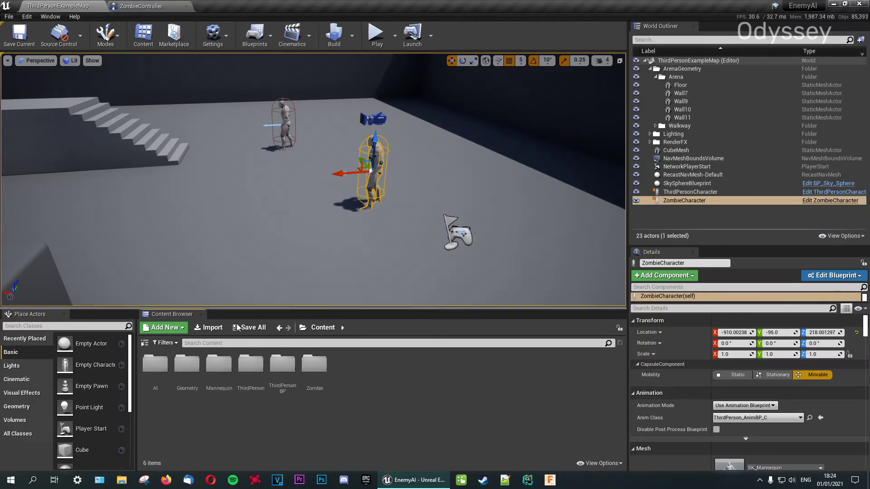
double_click(319, 373)
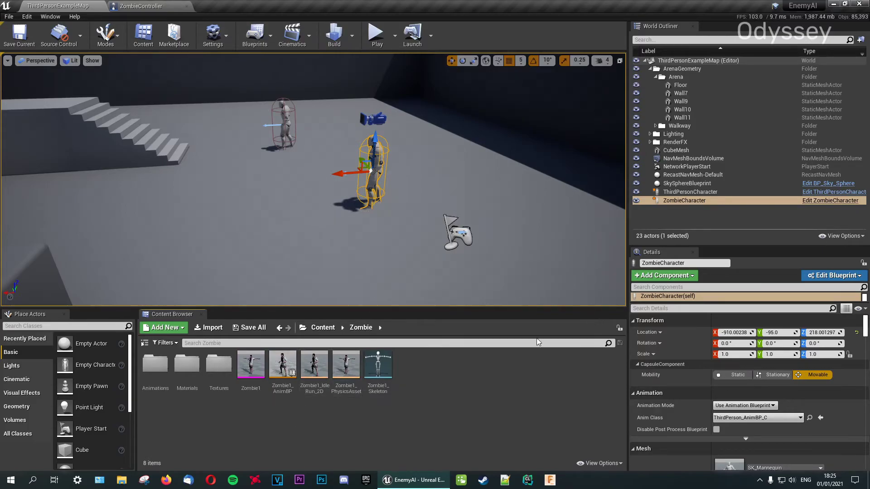
- Open the Zombie Character blueprint from the AI folder
click(279, 328)
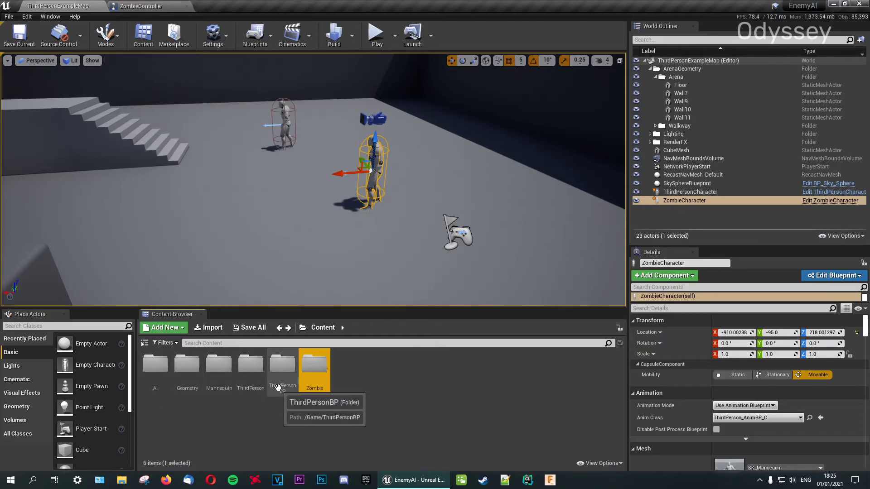
double_click(155, 366)
double_click(195, 365)
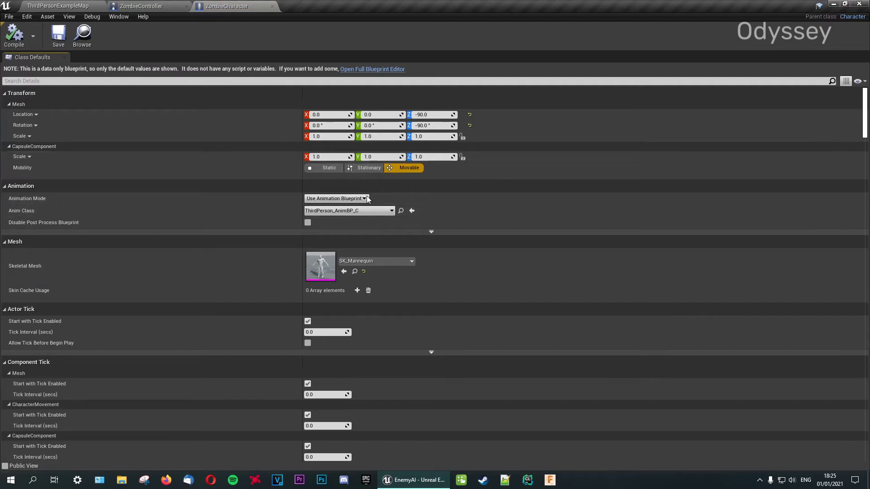
- Set Skeletal Mesh to Zombie1 and Anim Class to Zombie1_AnimBP
click(387, 260)
click(399, 399)
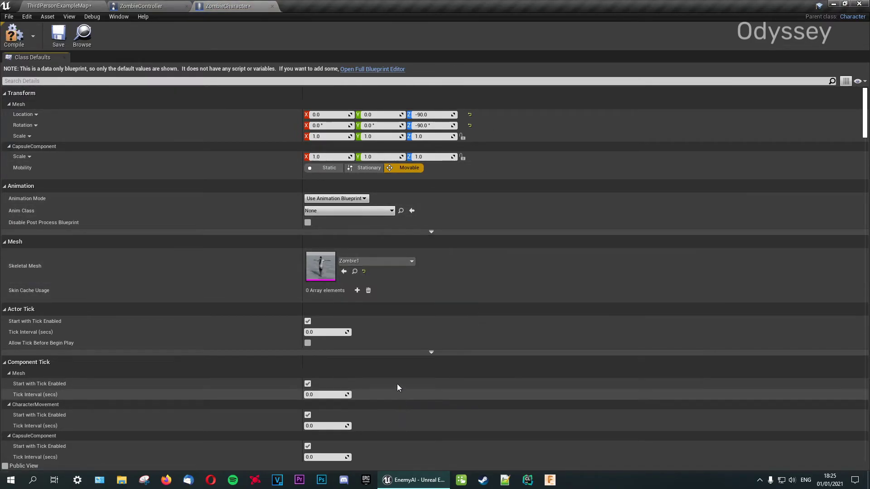
click(364, 211)
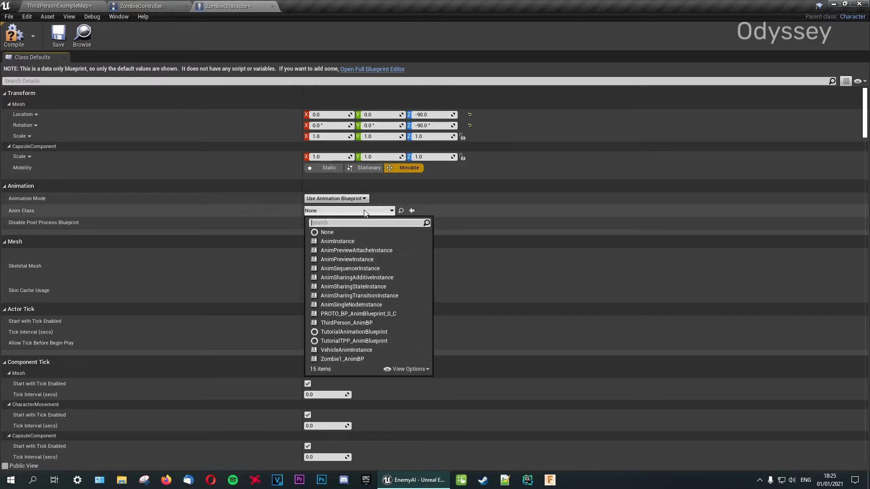
click(352, 361)
- Save the Zombie Character blueprint and close the character and controller editors
click(55, 39)
click(272, 6)
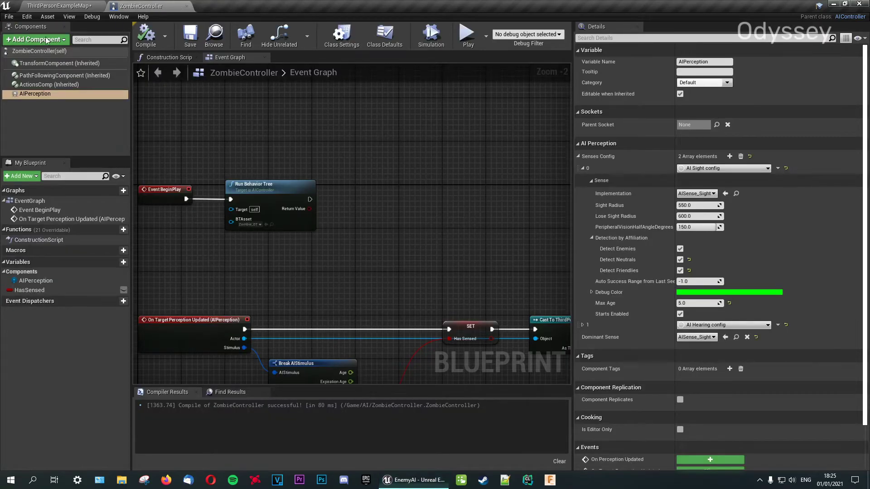
click(186, 6)
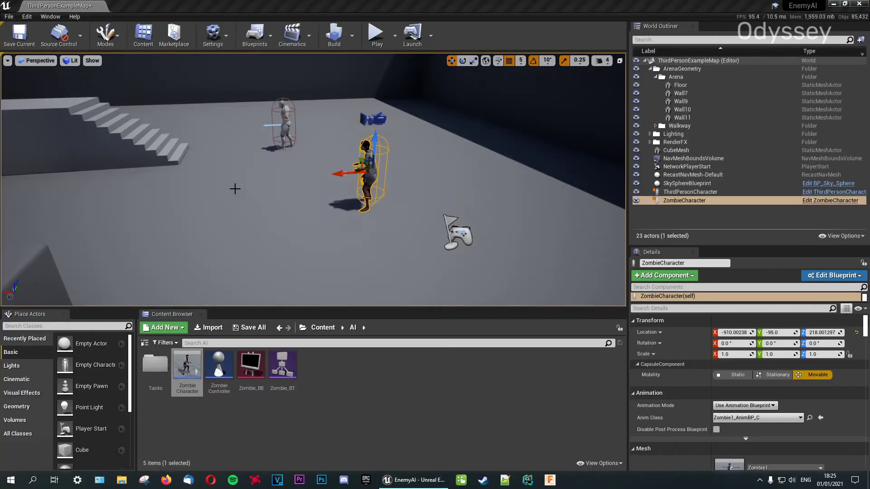
click(375, 34)
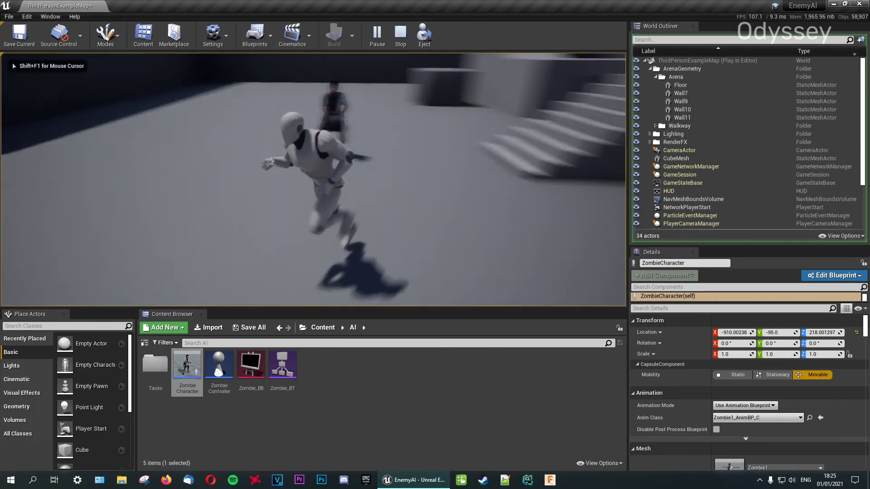
key(a)
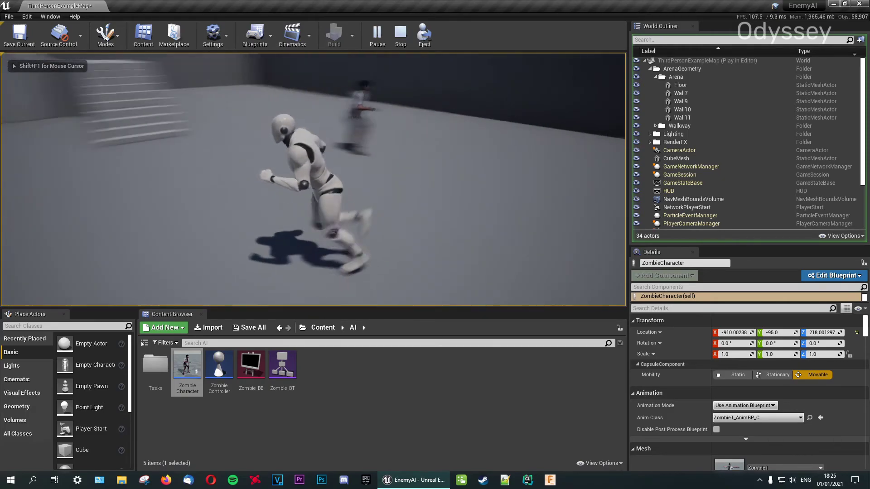
key(s)
key(d)
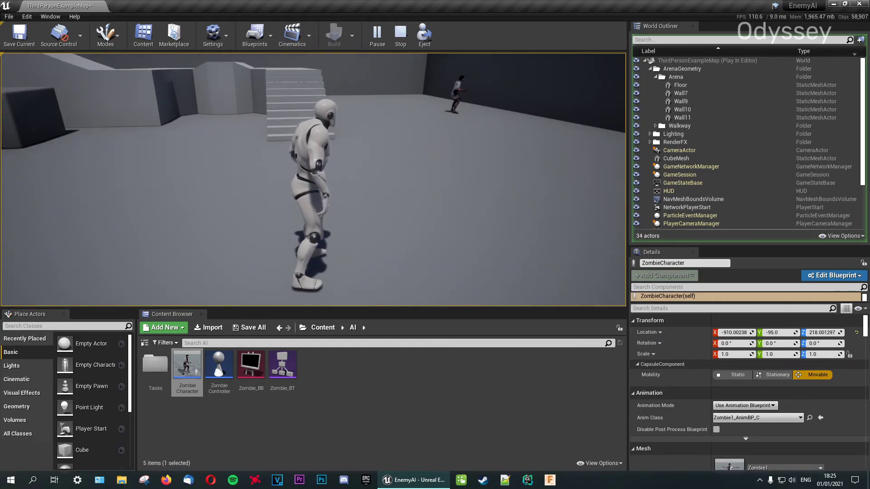
key(Escape)
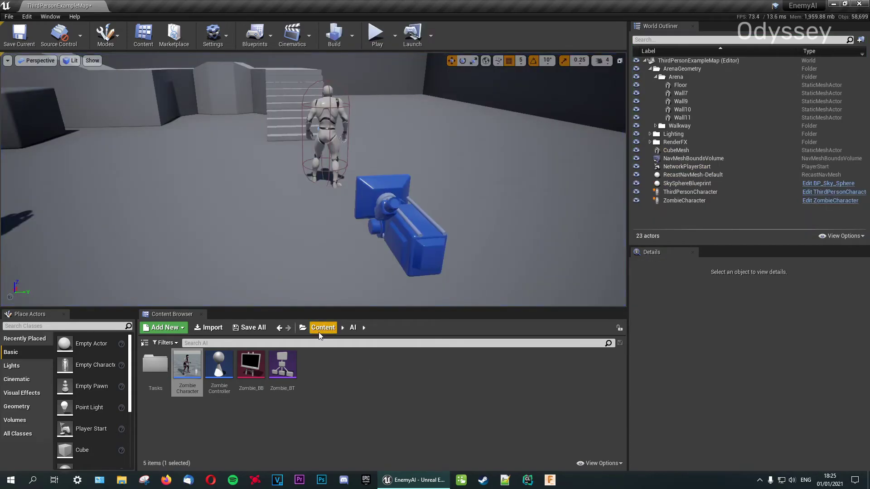
double_click(180, 378)
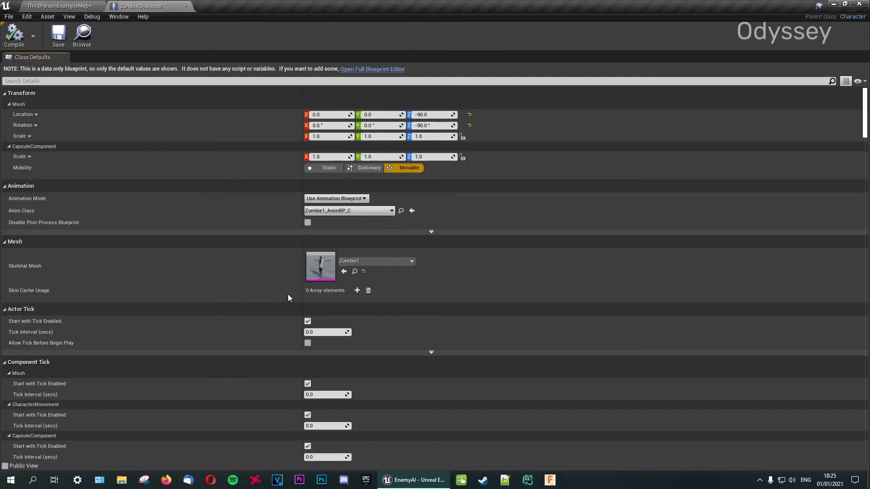
click(186, 6)
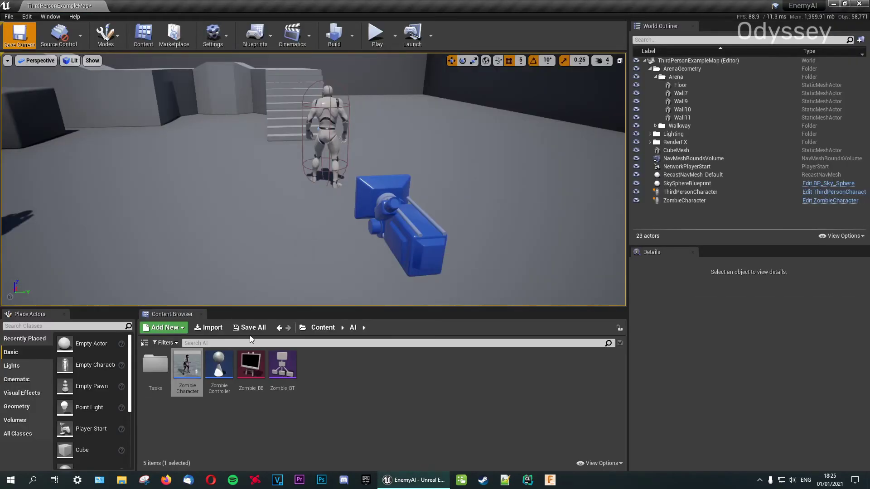
click(327, 329)
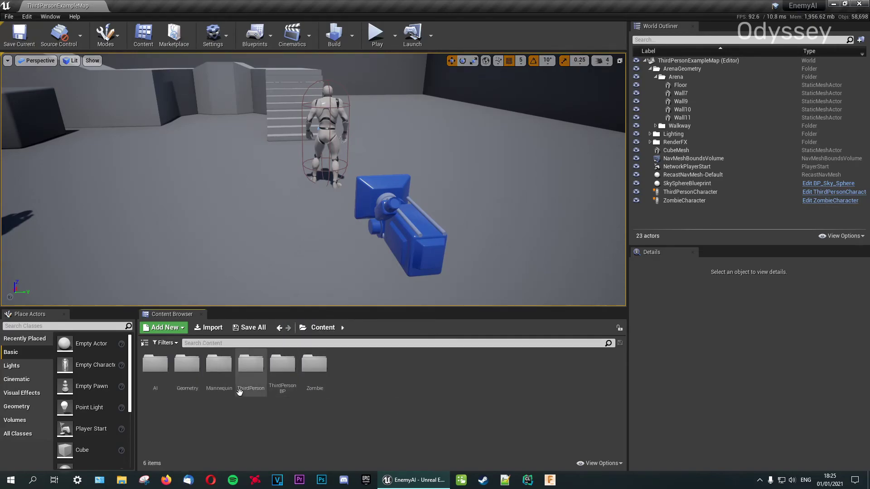
- Check the Speed value of the run sample in Zombie1_IdleRun_2D
double_click(314, 367)
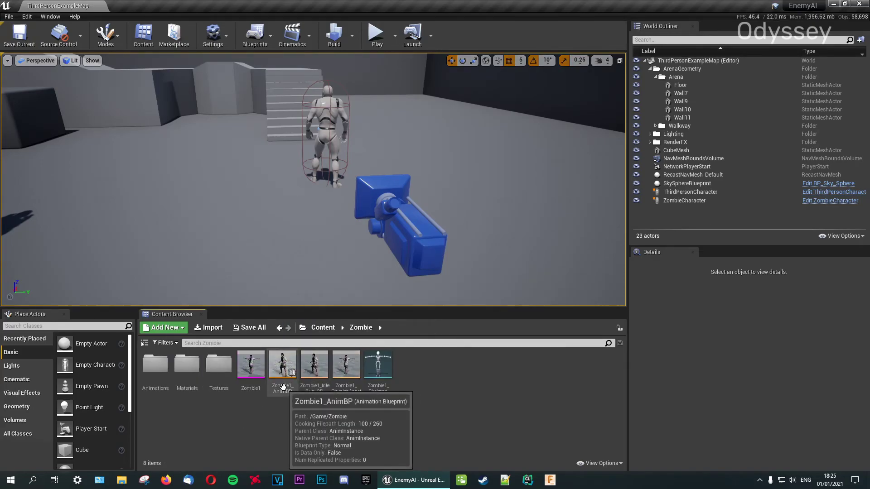
double_click(314, 367)
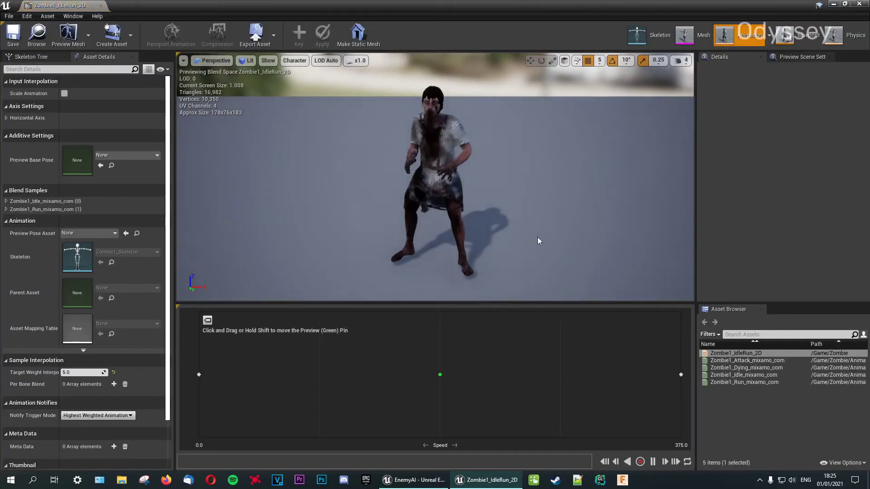
right_click(681, 374)
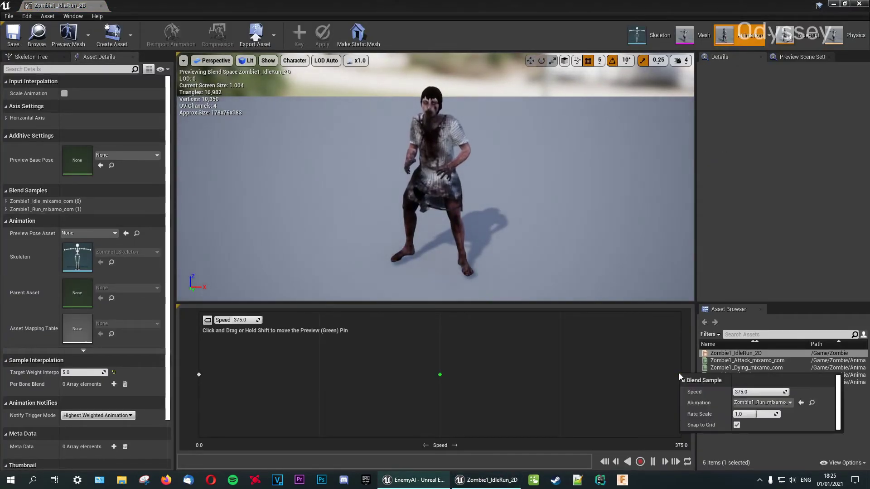
click(748, 392)
click(102, 6)
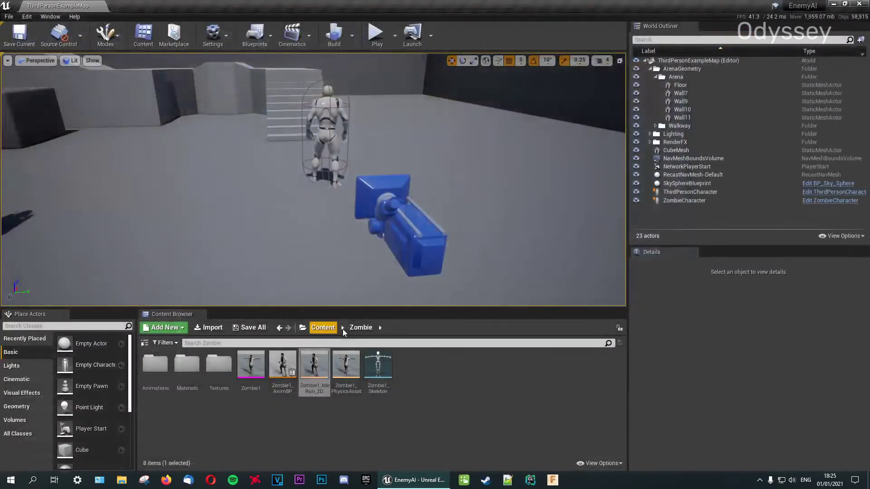
- Look over Zombie1_AnimBP and the zombie's physics asset in the Zombie folder
click(323, 327)
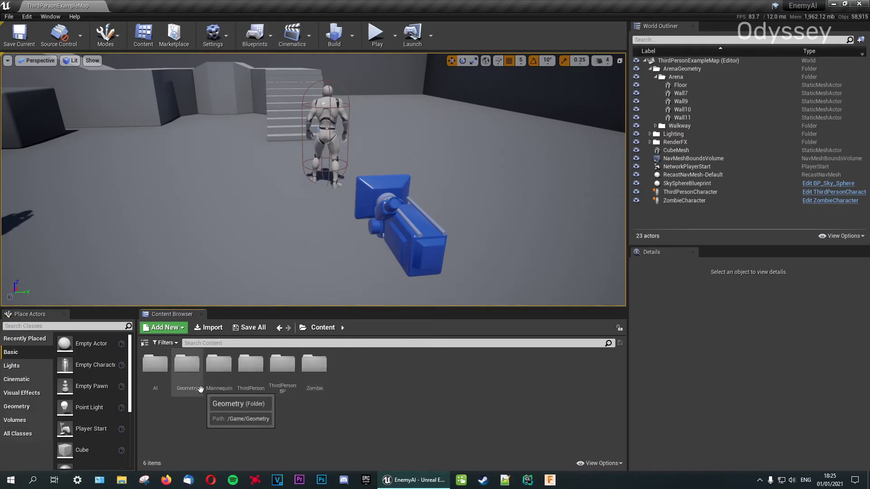
double_click(315, 371)
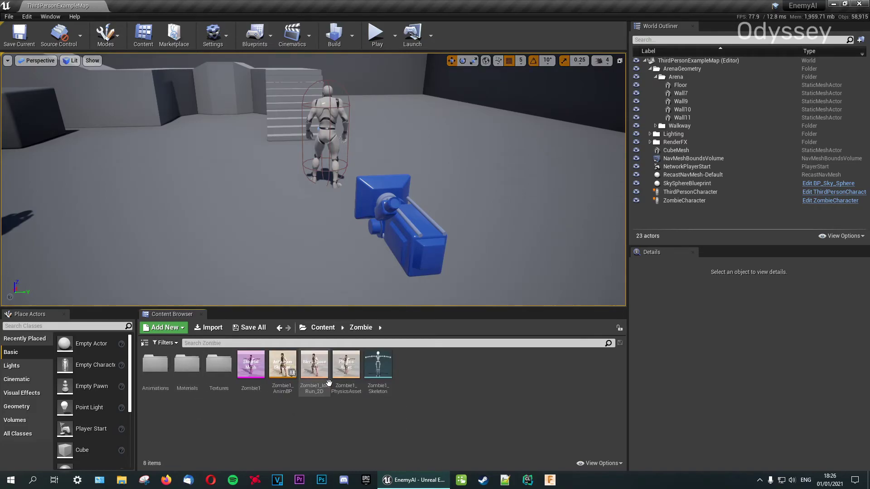
double_click(287, 385)
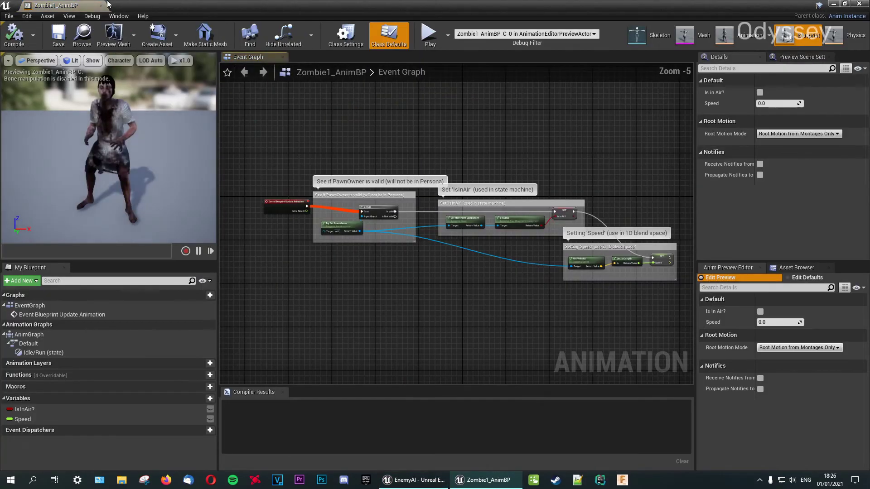
click(101, 5)
double_click(331, 372)
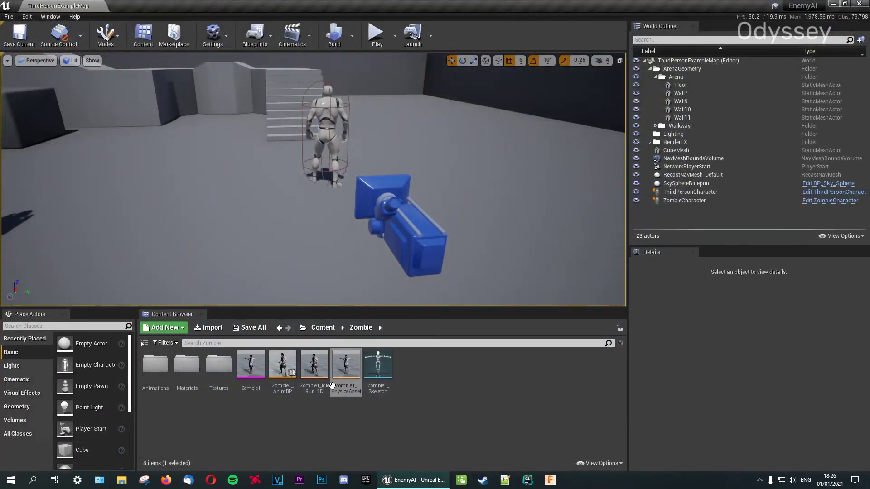
- Remove the extra Zombie1_Run_mixamo_com sample accidentally added to Zombie1_IdleRun_2D
double_click(325, 376)
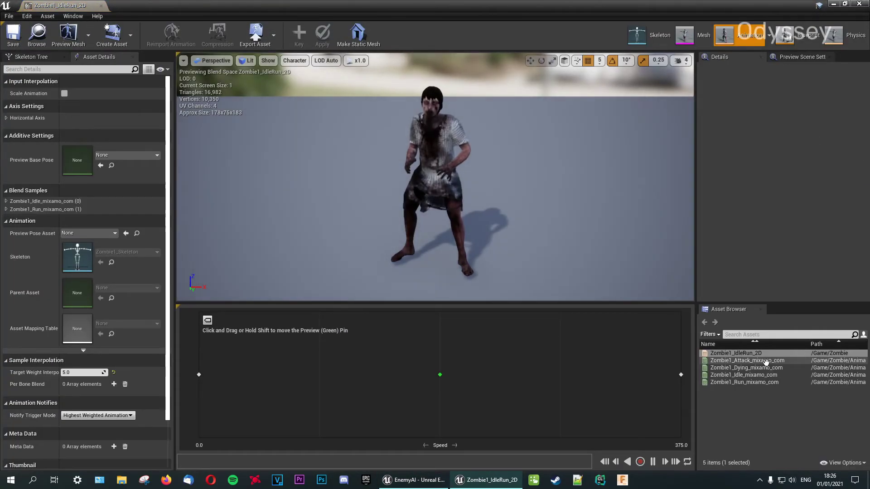
right_click(756, 382)
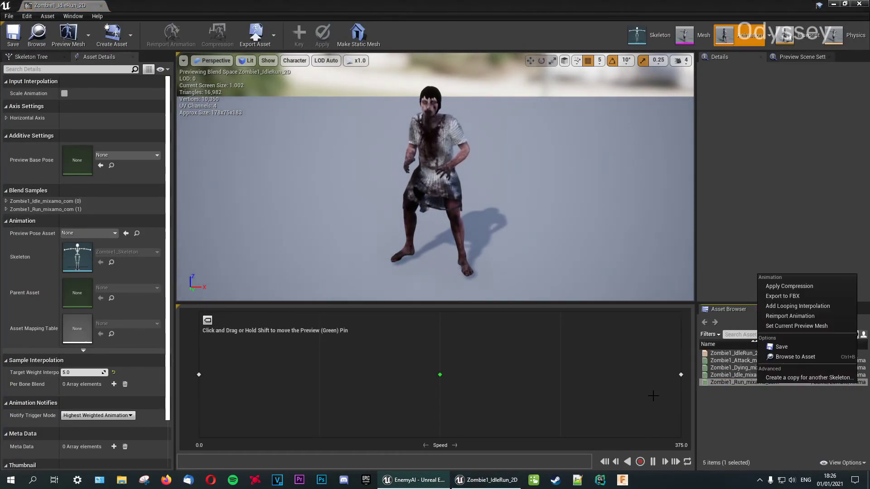
click(725, 406)
click(734, 383)
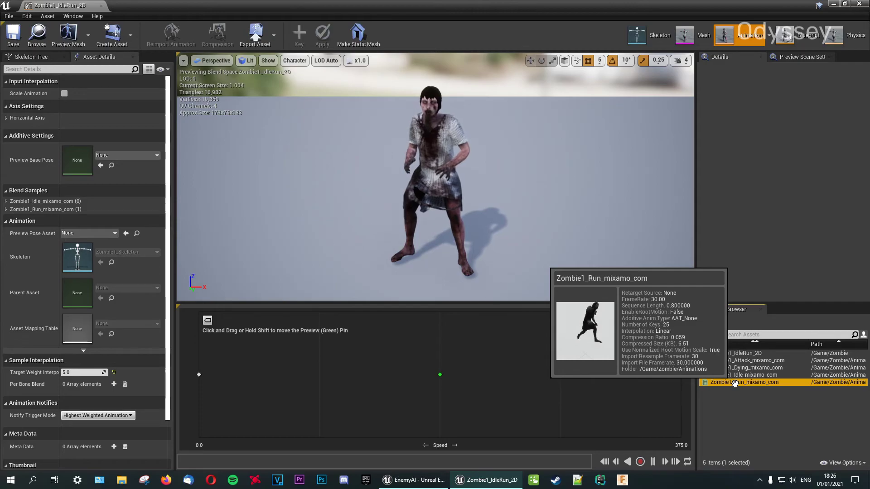
drag(735, 383, 559, 374)
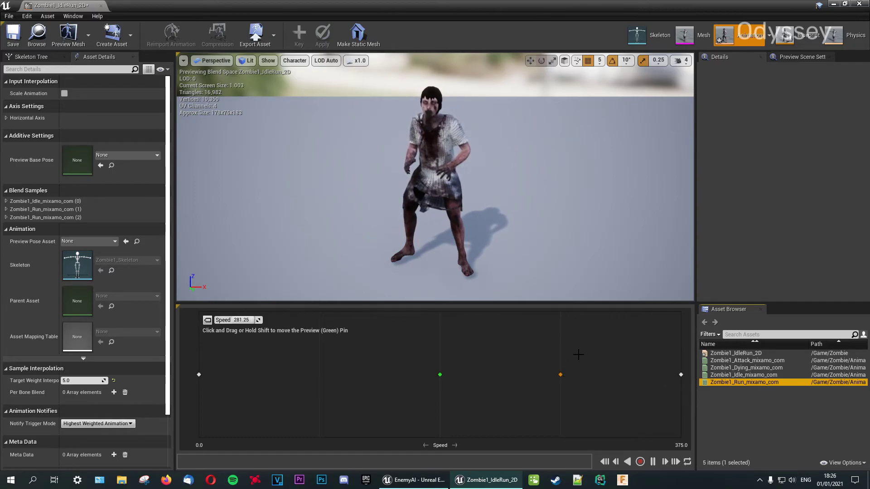
click(560, 375)
key(Delete)
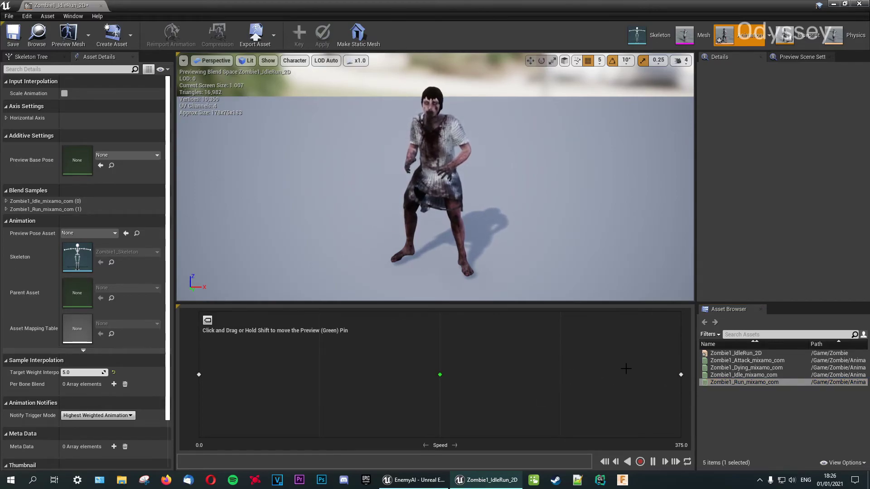
- Confirm the run sample sits at Speed 375 and save the blend space
right_click(681, 375)
click(768, 455)
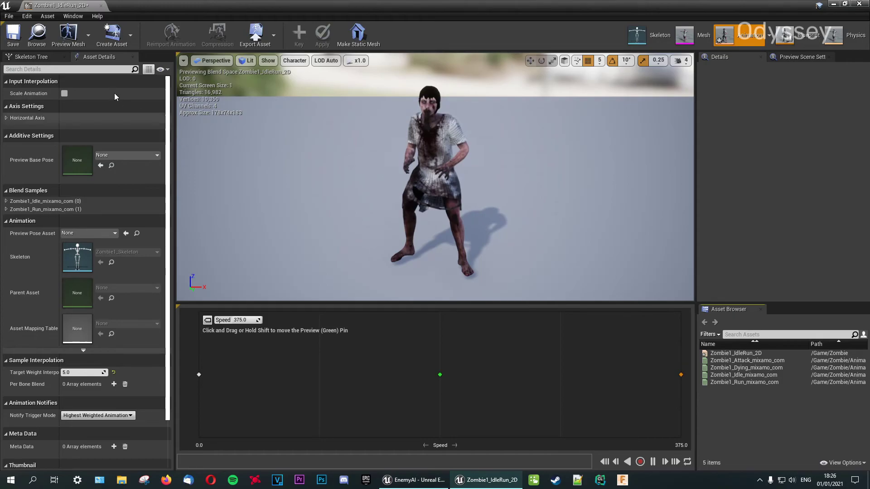
click(14, 36)
middle_click(65, 5)
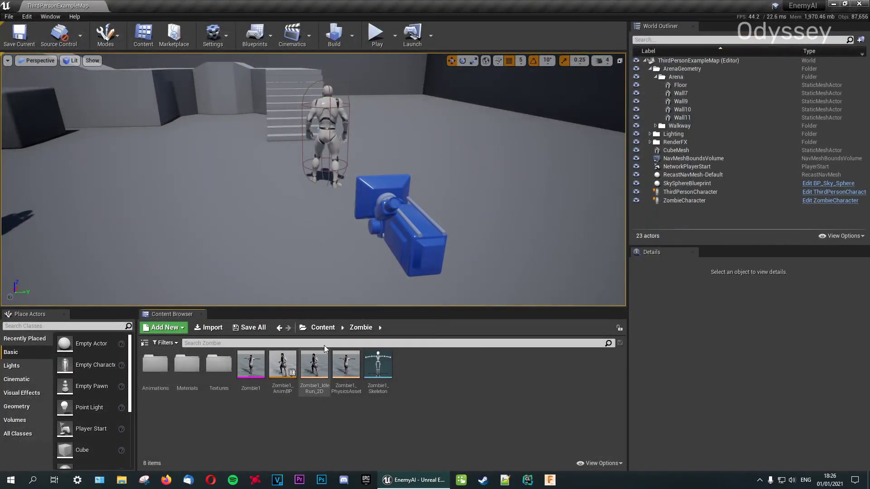
- Open the ZombieCharacter blueprint defaults from the AI folder
click(323, 328)
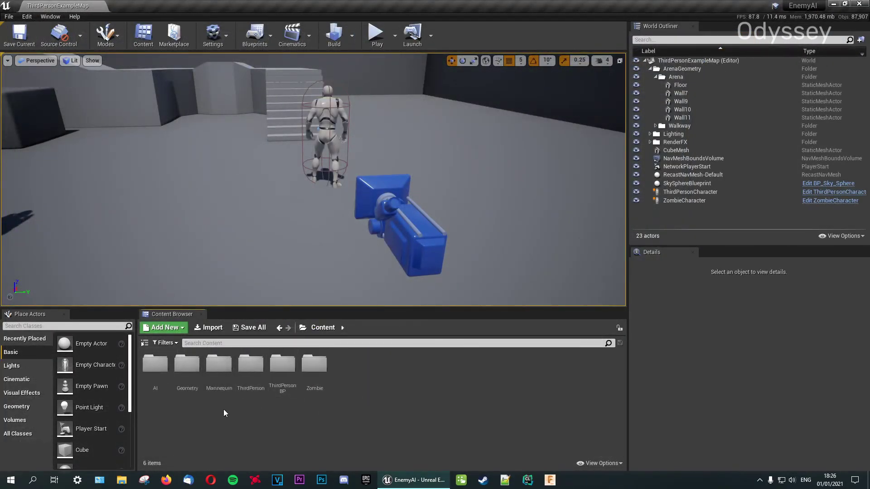
double_click(156, 365)
double_click(194, 374)
scroll(104, 244, down, 15)
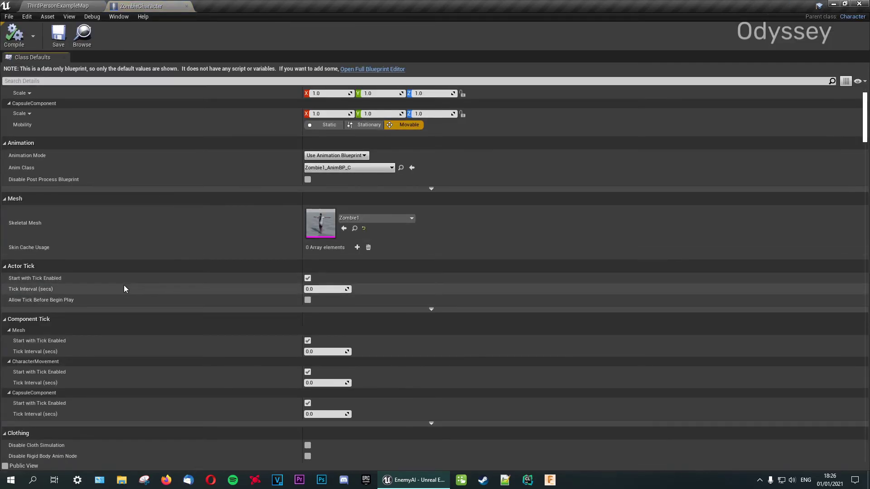
scroll(94, 325, down, 15)
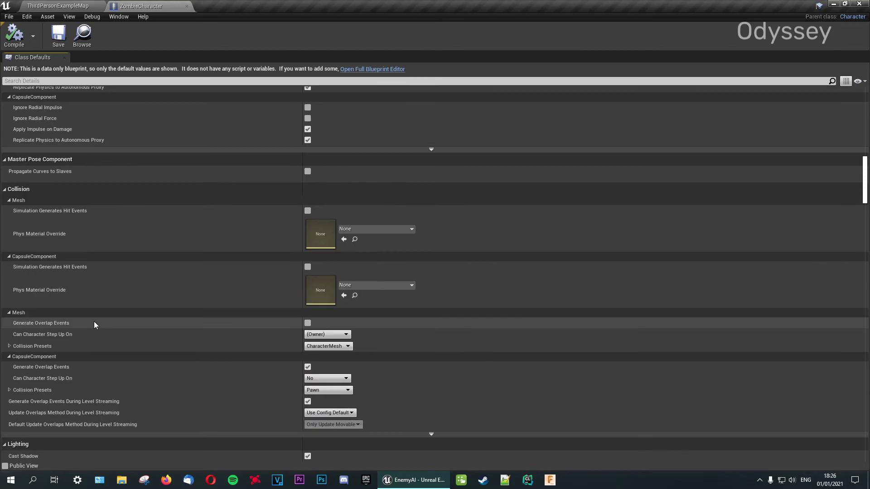
scroll(93, 322, up, 3)
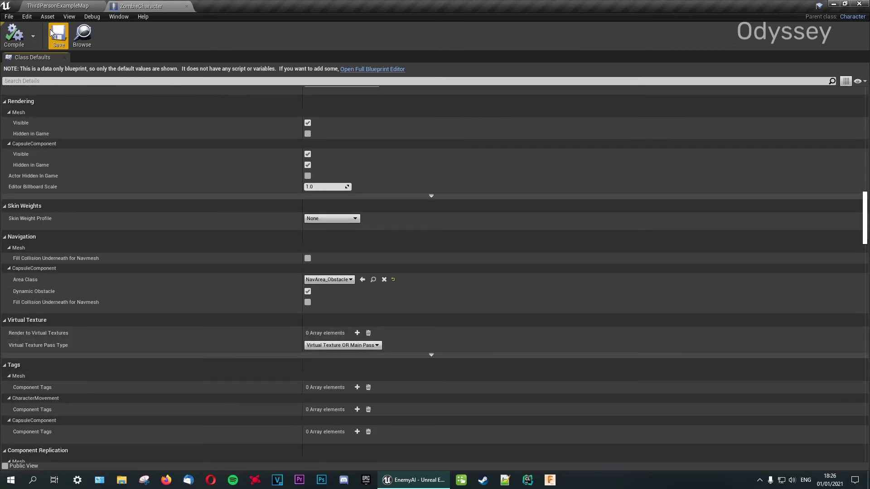
- Set Max Walk Speed to 375 via a WALK search, then compile and save
click(24, 81)
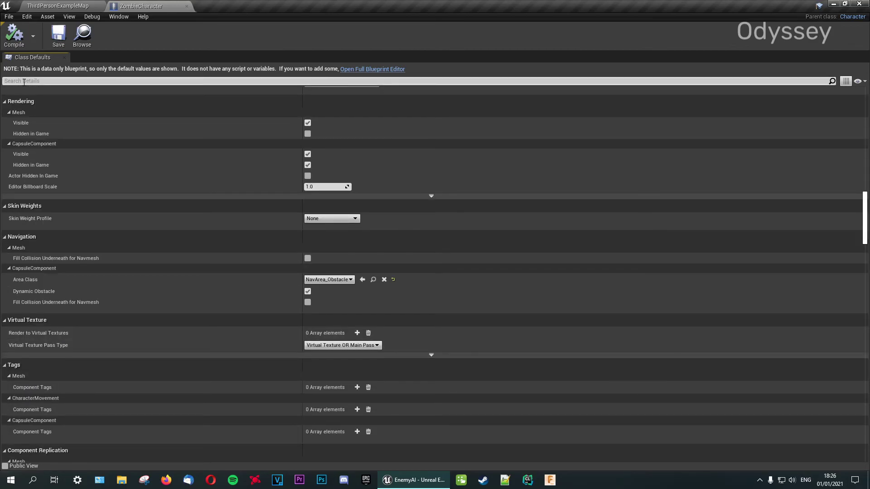
text(WALK)
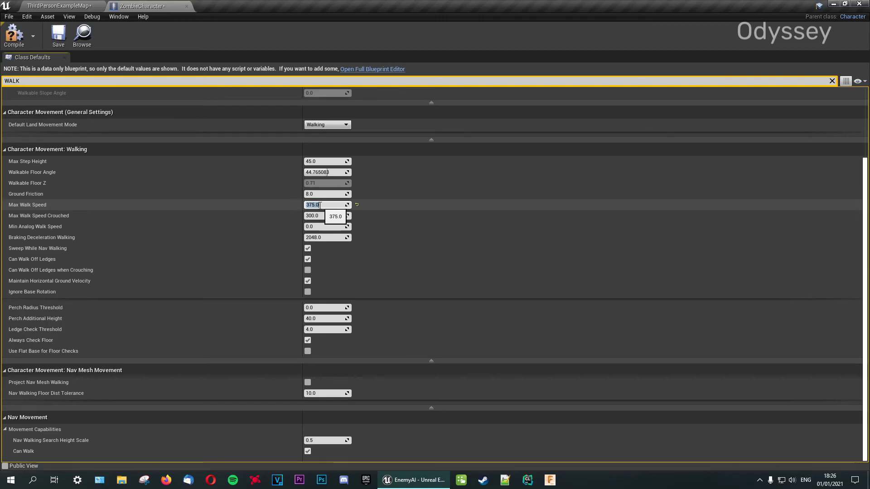
click(17, 44)
click(58, 36)
click(59, 6)
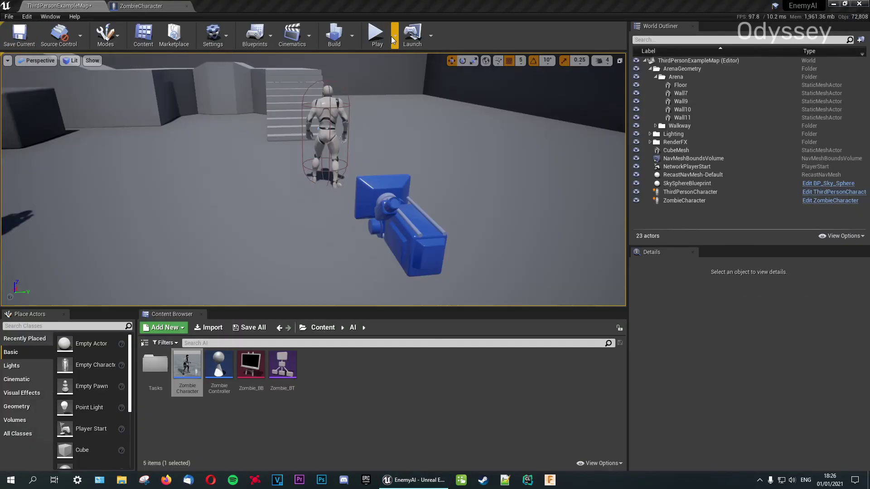
click(375, 34)
key(a)
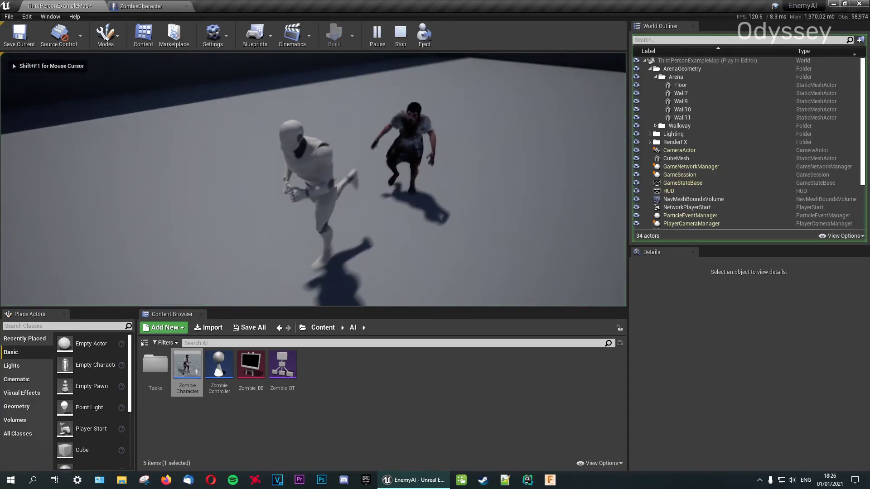
key(a)
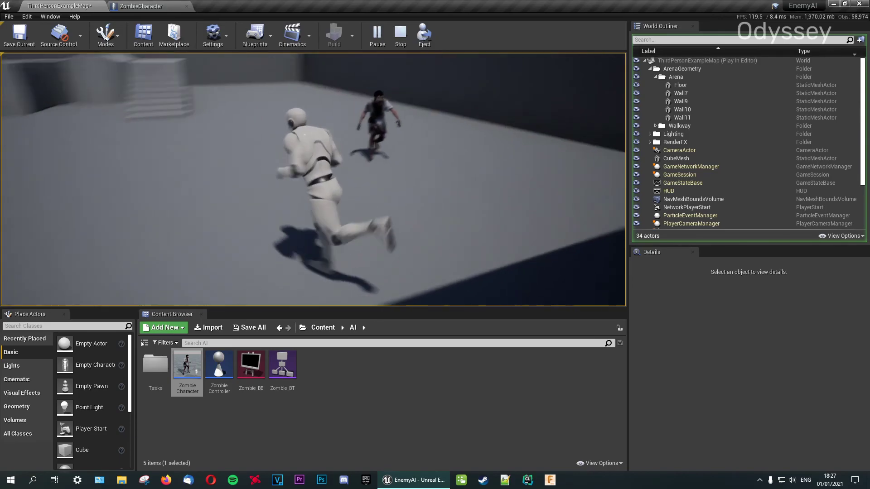
key(s)
key(Escape)
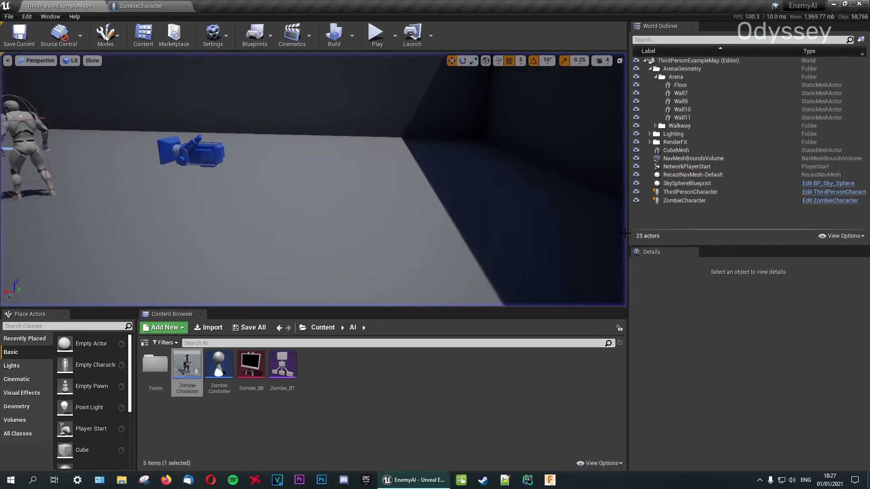